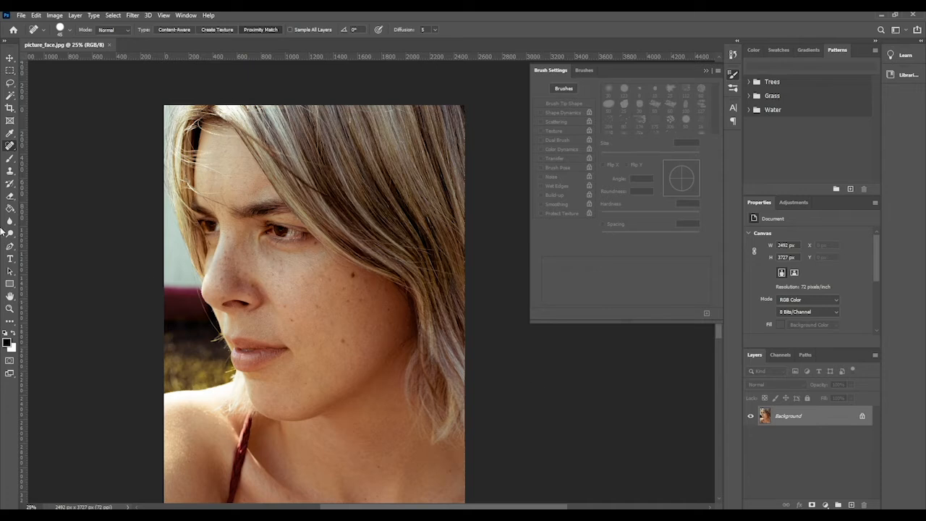
pyautogui.rightClick(9, 146)
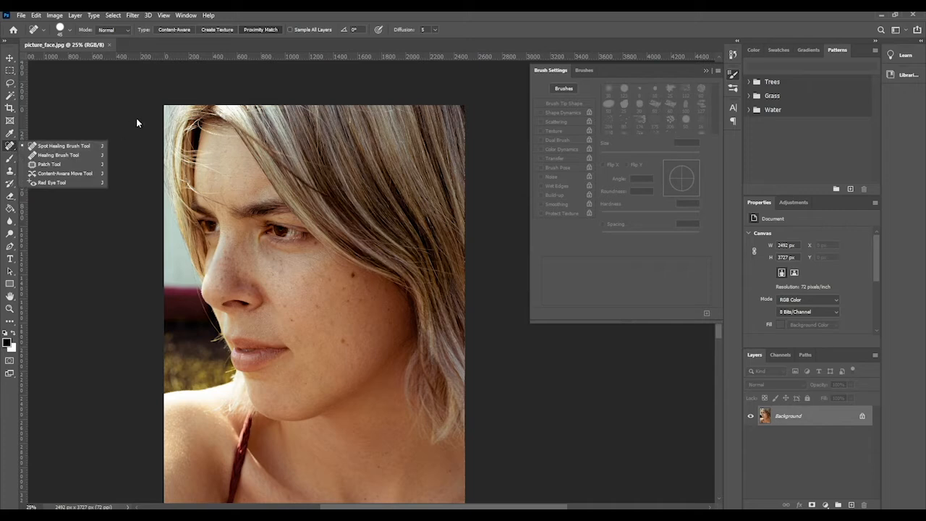
pyautogui.click(141, 159)
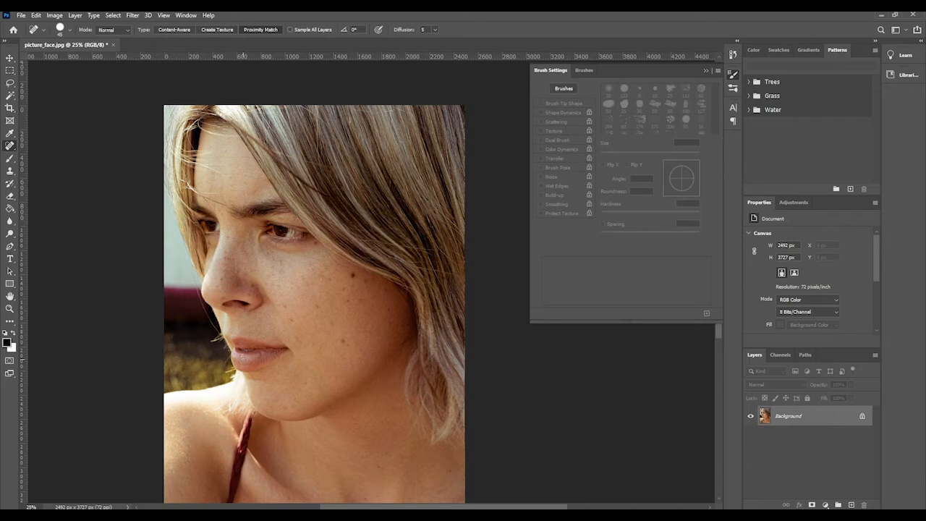
pyautogui.rightClick(10, 150)
pyautogui.click(37, 148)
# Step: Duplicate the Background layer and rename the copy "new port"
pyautogui.moveTo(764, 417); pyautogui.dragTo(851, 504)
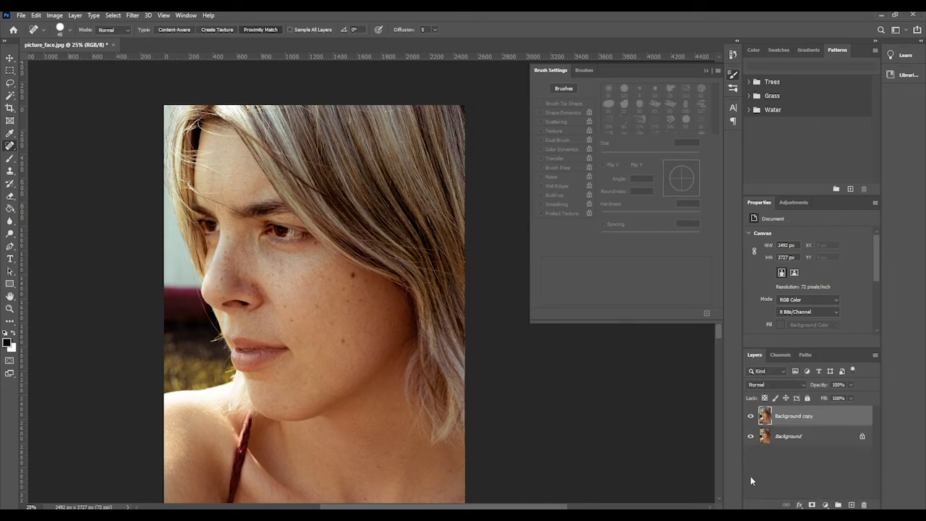
pyautogui.doubleClick(790, 418)
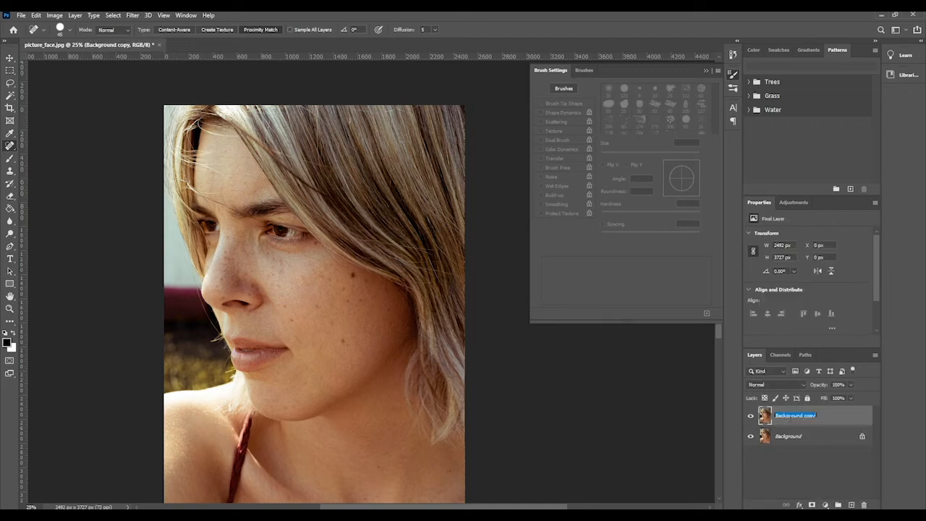
pyautogui.write('new')
pyautogui.write(' pic')
pyautogui.press('Return')
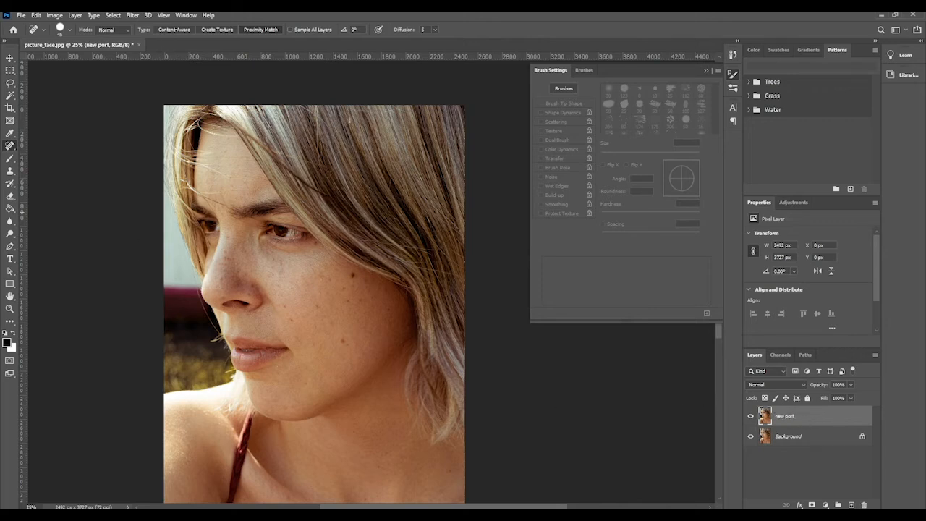
# Step: Enlarge the view of the face to 33.3%
pyautogui.click(9, 308)
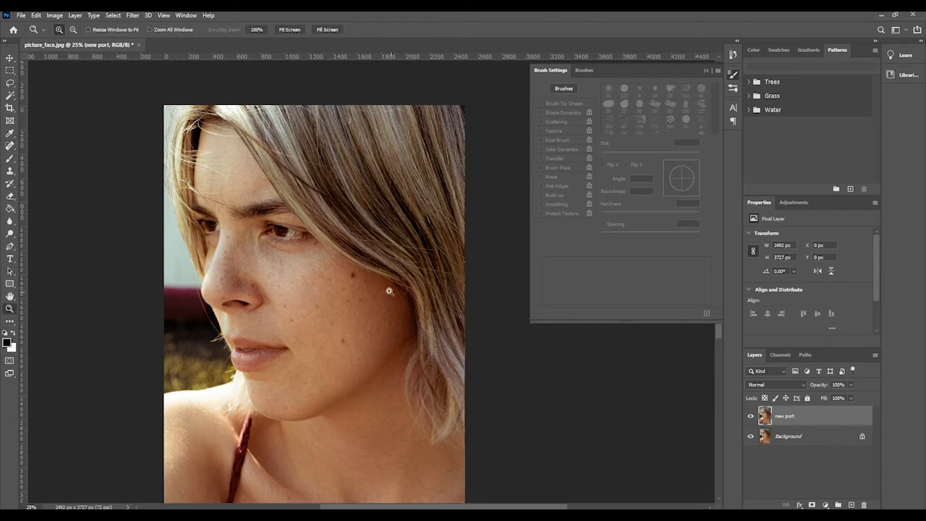
pyautogui.click(389, 291)
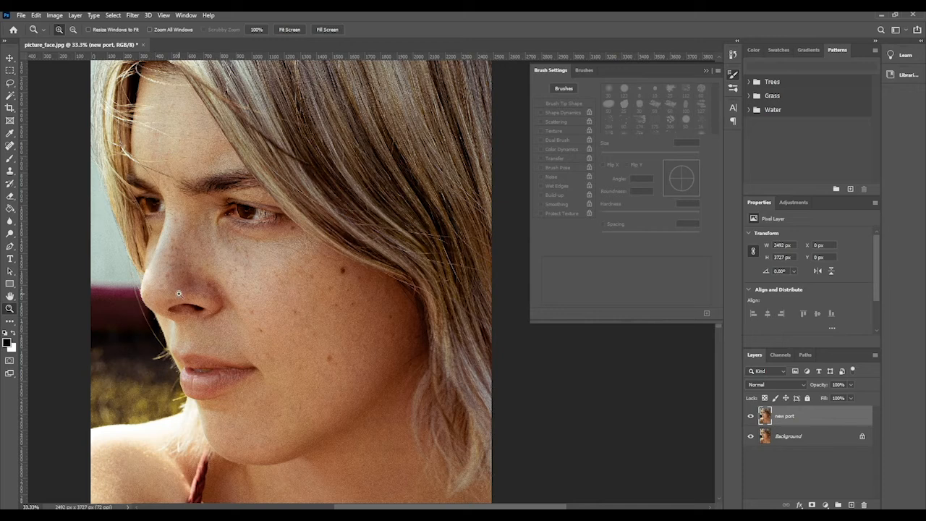
pyautogui.click(14, 158)
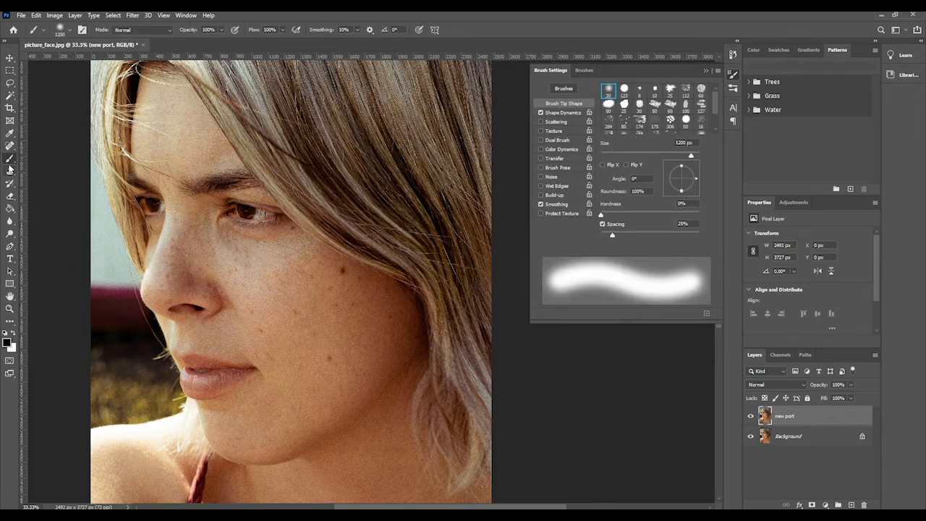
pyautogui.rightClick(12, 161)
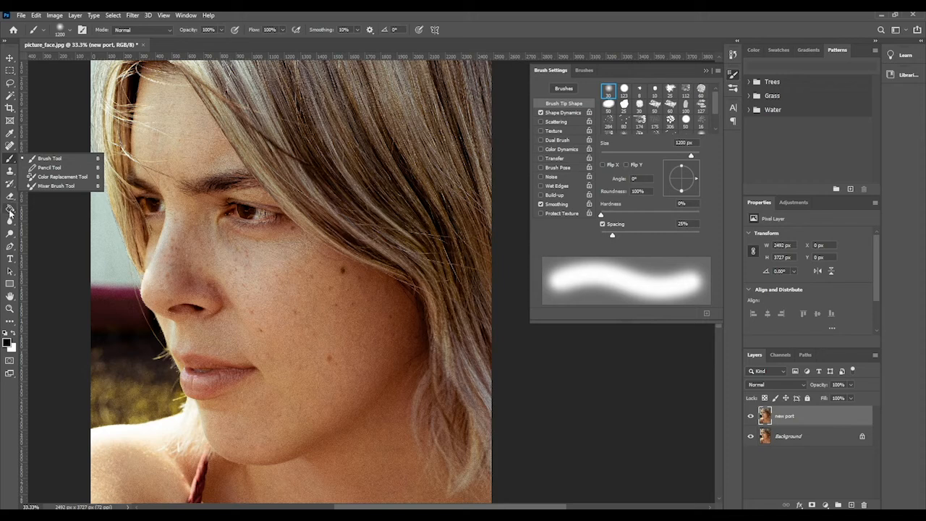
pyautogui.click(10, 197)
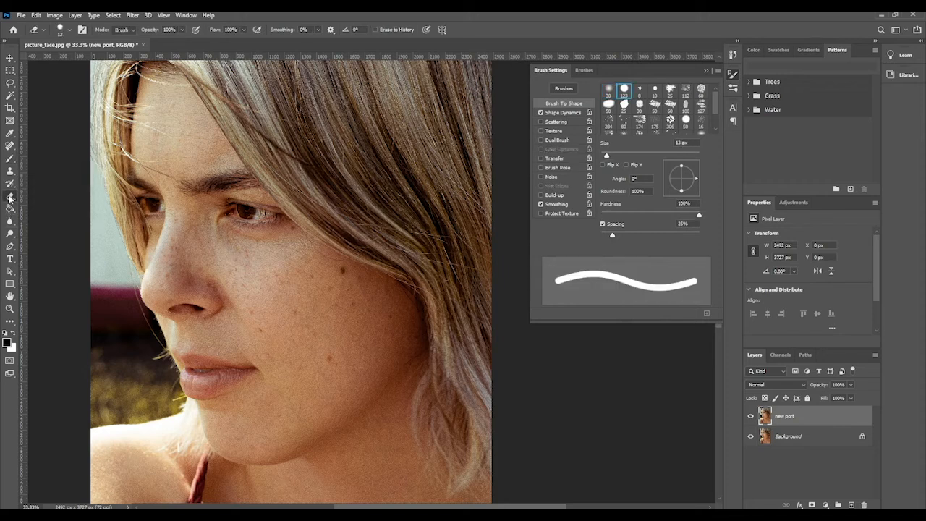
# Step: Activate the Spot Healing Brush tool and set its brush size to 70 px
pyautogui.click(11, 147)
pyautogui.rightClick(13, 148)
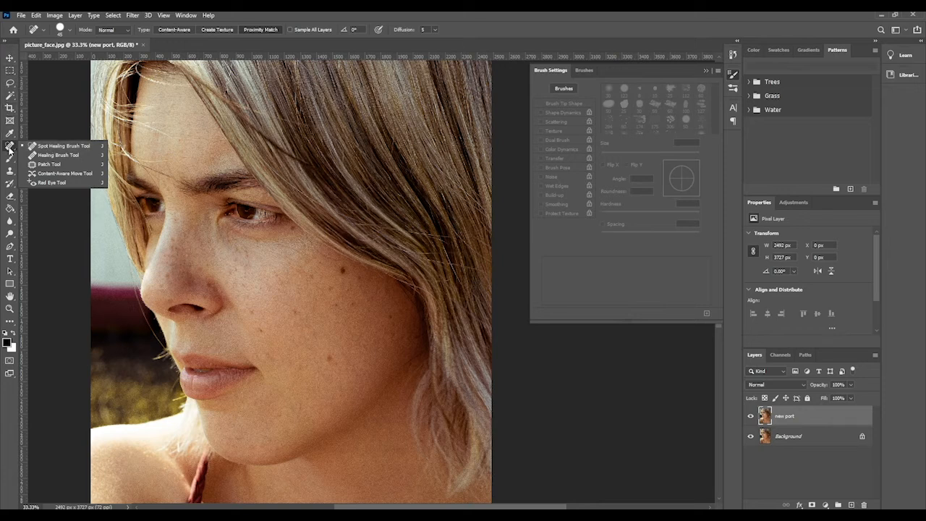
pyautogui.click(7, 149)
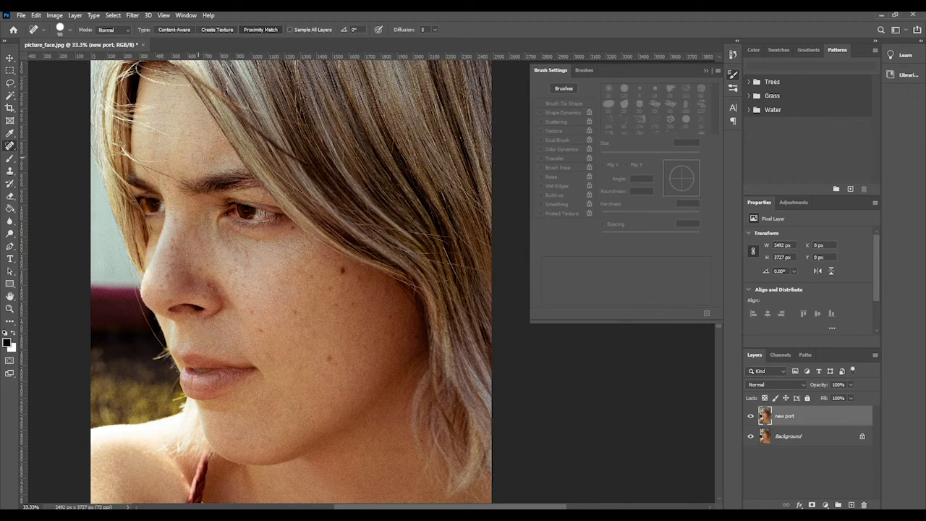
pyautogui.press(']')
pyautogui.press(']')
pyautogui.press('[')
pyautogui.press('[')
pyautogui.press('[')
pyautogui.press(']')
pyautogui.press(']')
# Step: Heal the mole on the lower cheek and spots on the cheek and nose bridge with the Spot Healing Brush
pyautogui.click(335, 367)
pyautogui.click(350, 309)
pyautogui.click(250, 30)
pyautogui.click(176, 221)
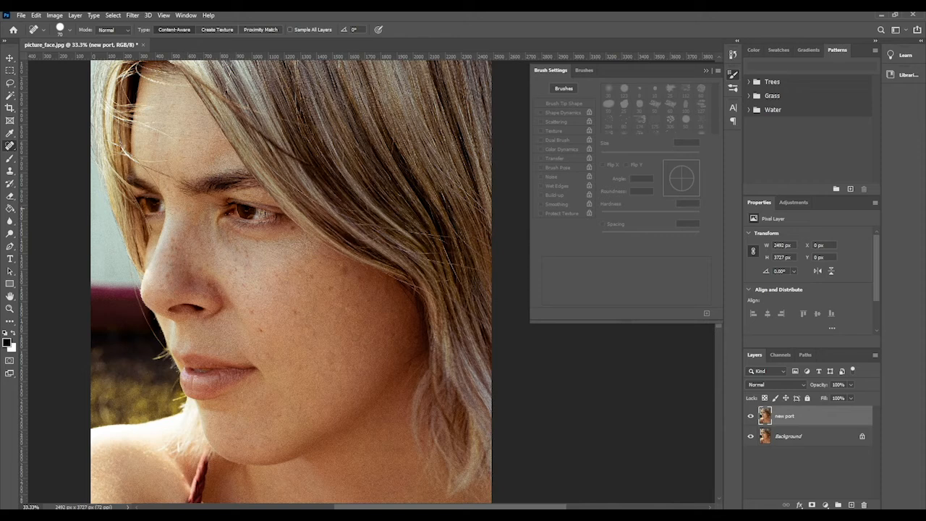
pyautogui.click(207, 229)
# Step: Set the Spot Healing Brush type to Proximity Match and remove the remaining moles and freckles on the cheek, nose and chin
pyautogui.click(267, 30)
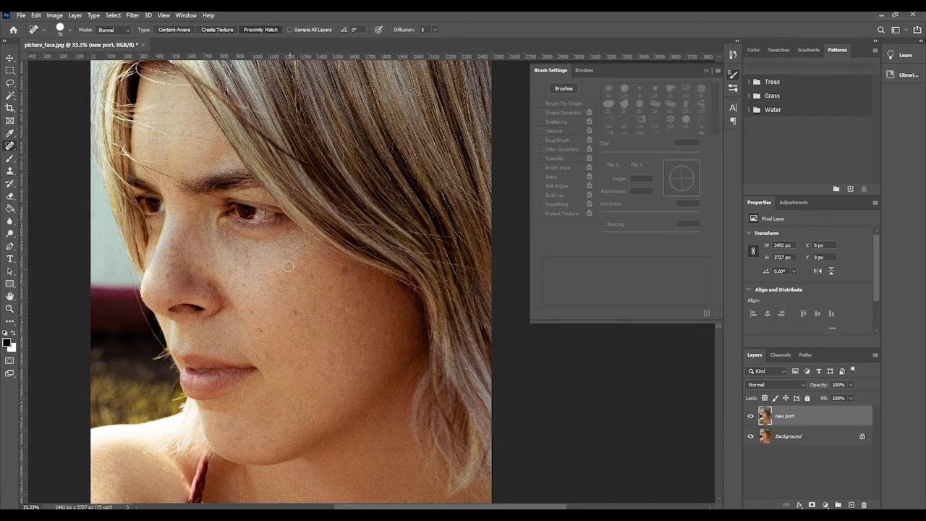
pyautogui.click(341, 269)
pyautogui.click(233, 271)
pyautogui.click(255, 333)
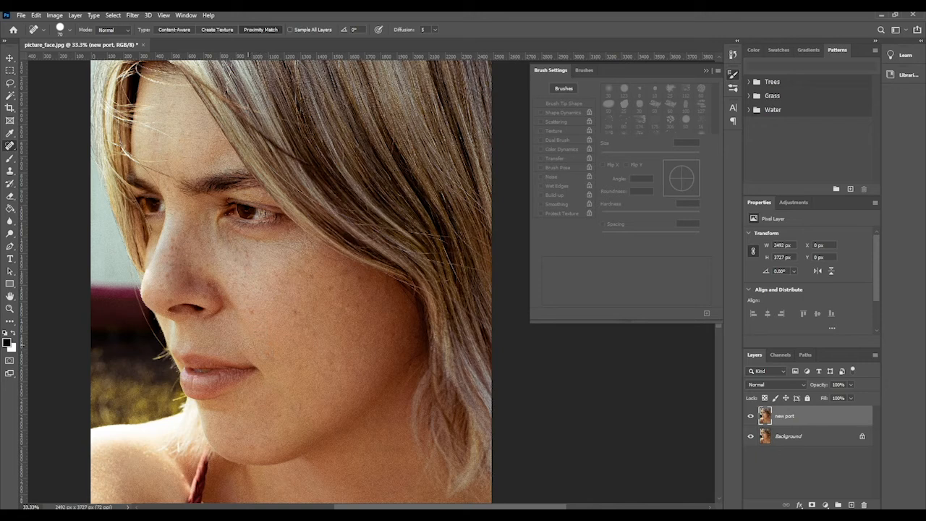
pyautogui.click(251, 313)
pyautogui.click(293, 314)
pyautogui.click(312, 278)
pyautogui.click(330, 289)
pyautogui.click(172, 239)
pyautogui.click(170, 248)
pyautogui.click(180, 249)
pyautogui.click(164, 256)
pyautogui.click(279, 415)
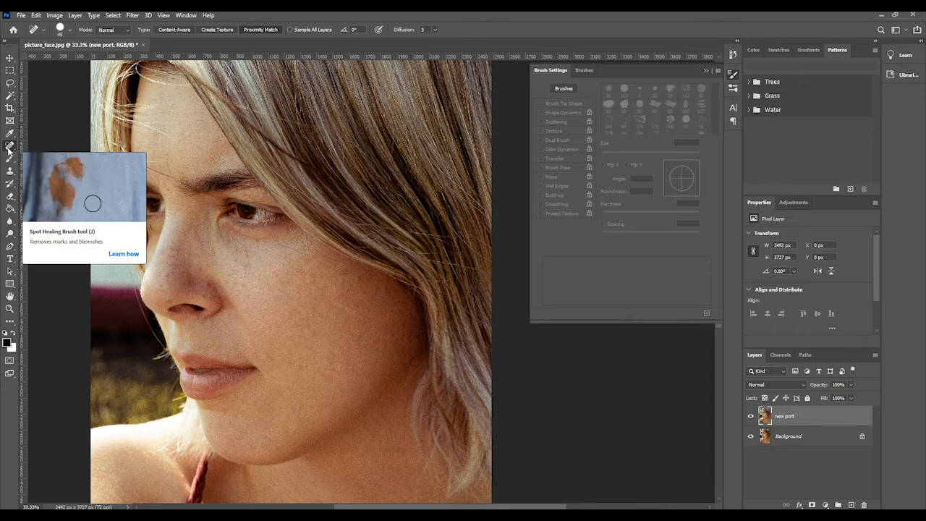
# Step: Switch to the Healing Brush tool and retouch marks on the nose and upper cheek
pyautogui.moveTo(9, 150); pyautogui.dragTo(33, 159)
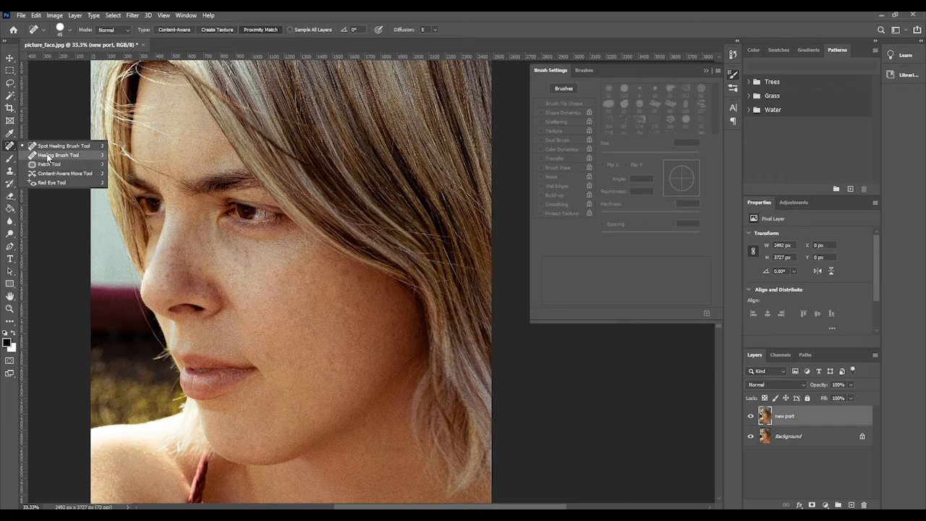
pyautogui.click(47, 155)
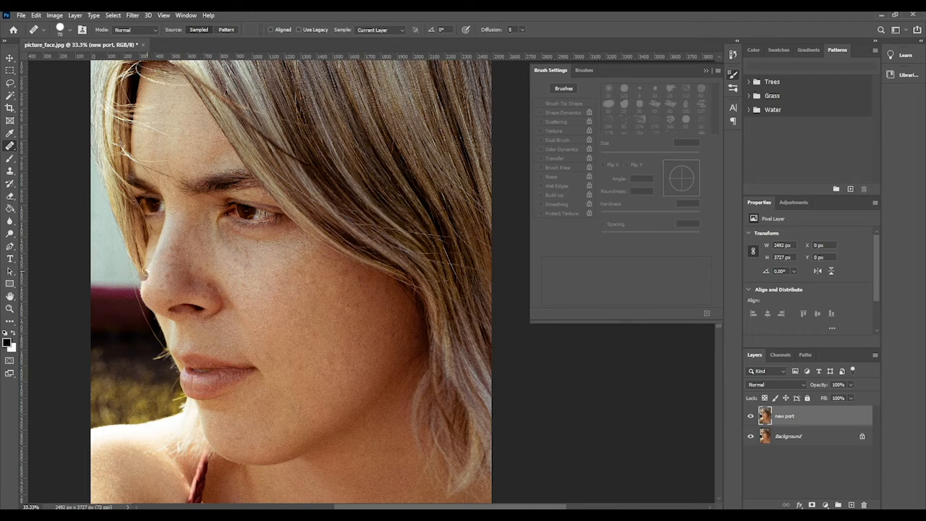
pyautogui.keyDown('alt'); pyautogui.click(249, 211); pyautogui.keyUp('alt')
pyautogui.keyDown('alt'); pyautogui.click(158, 277); pyautogui.keyUp('alt')
pyautogui.click(322, 286)
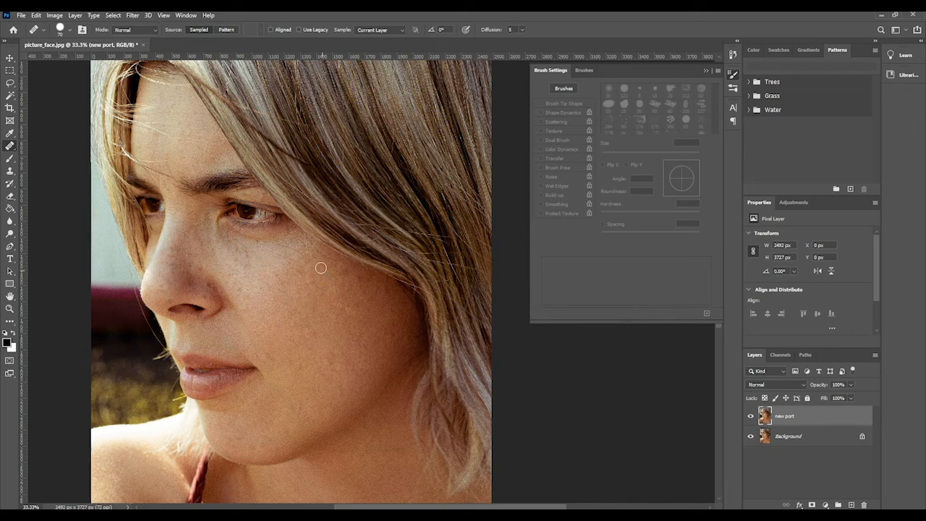
pyautogui.click(322, 266)
pyautogui.click(353, 280)
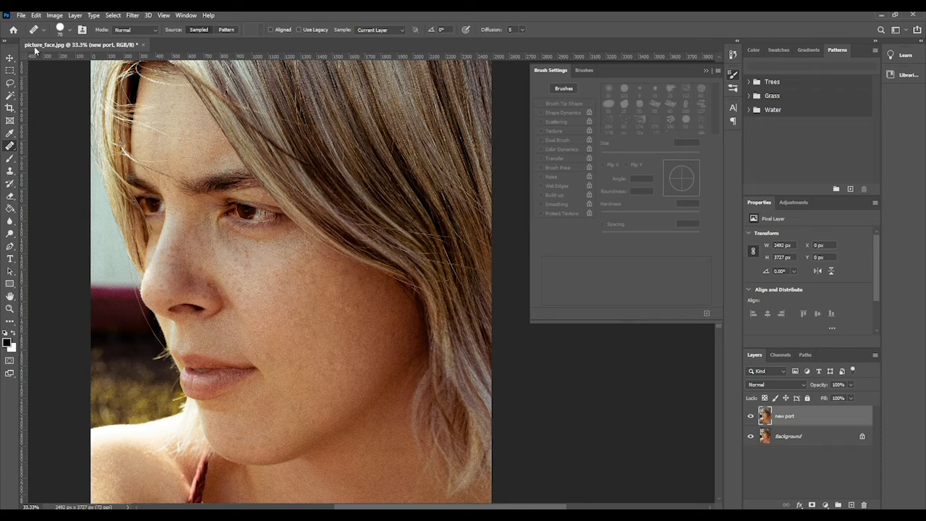
# Step: Lower the Healing Brush hardness to its minimum
pyautogui.click(64, 33)
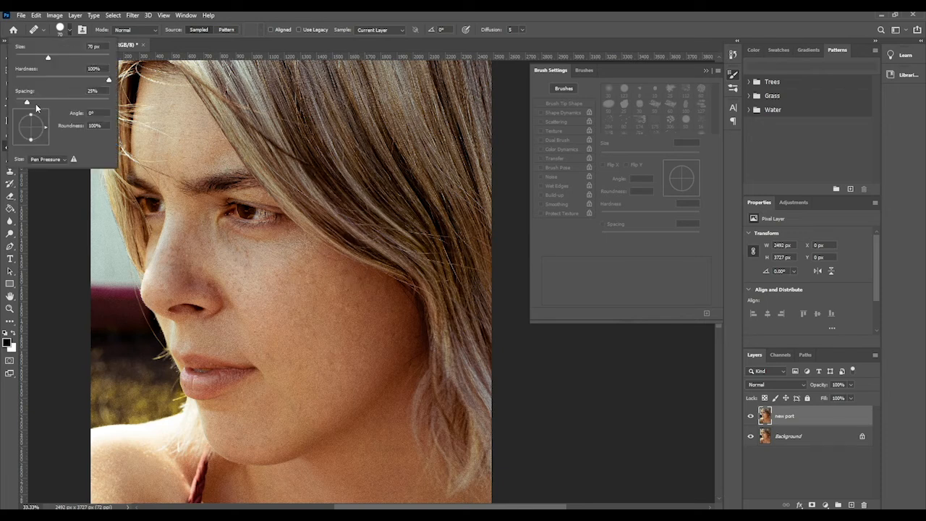
pyautogui.moveTo(108, 82); pyautogui.dragTo(7, 82)
pyautogui.click(69, 32)
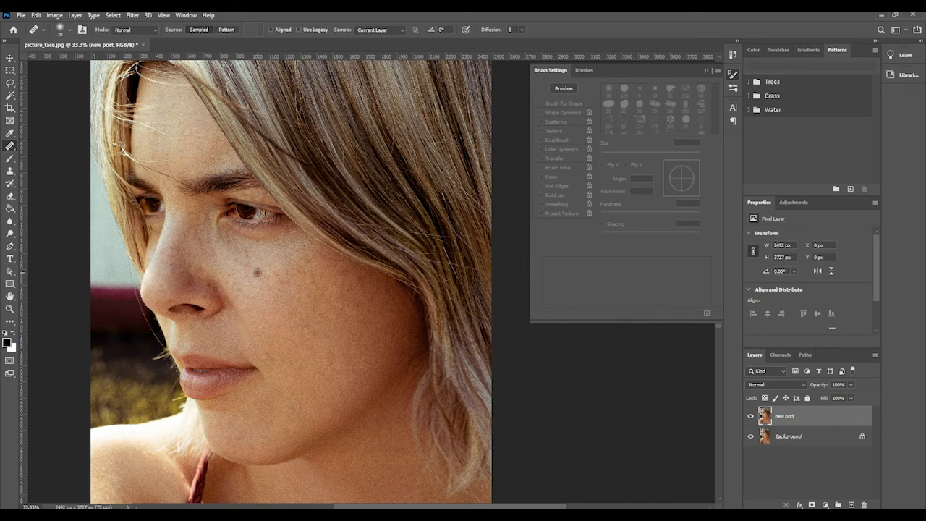
# Step: Enlarge the Healing Brush and retouch the freckles on the cheek below the eye
pyautogui.press(']')
pyautogui.press(']')
pyautogui.press(']')
pyautogui.press(']')
pyautogui.click(258, 272)
pyautogui.click(247, 254)
# Step: Reactivate the Healing Brush and retouch the remaining mark on the upper cheek near the hair
pyautogui.click(12, 309)
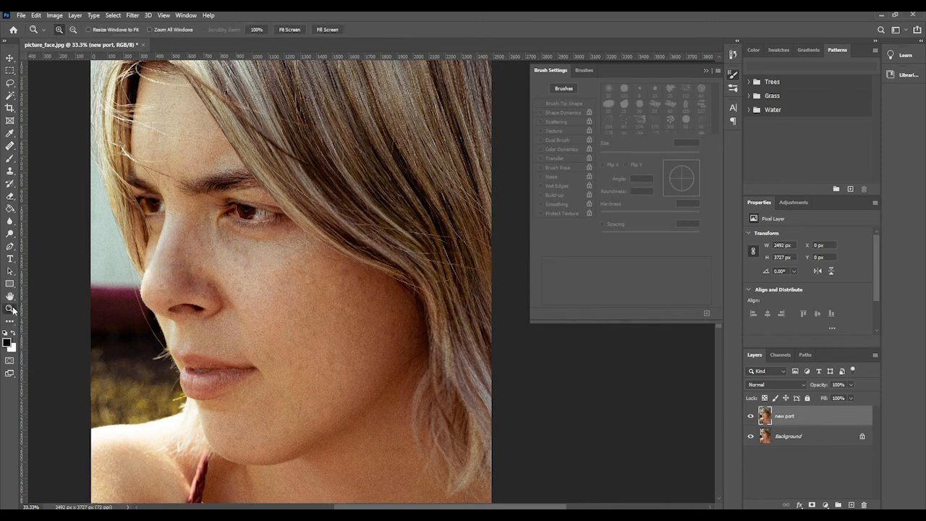
pyautogui.keyDown('alt'); pyautogui.click(226, 311); pyautogui.keyUp('alt')
pyautogui.scroll(-3, 232, 330)
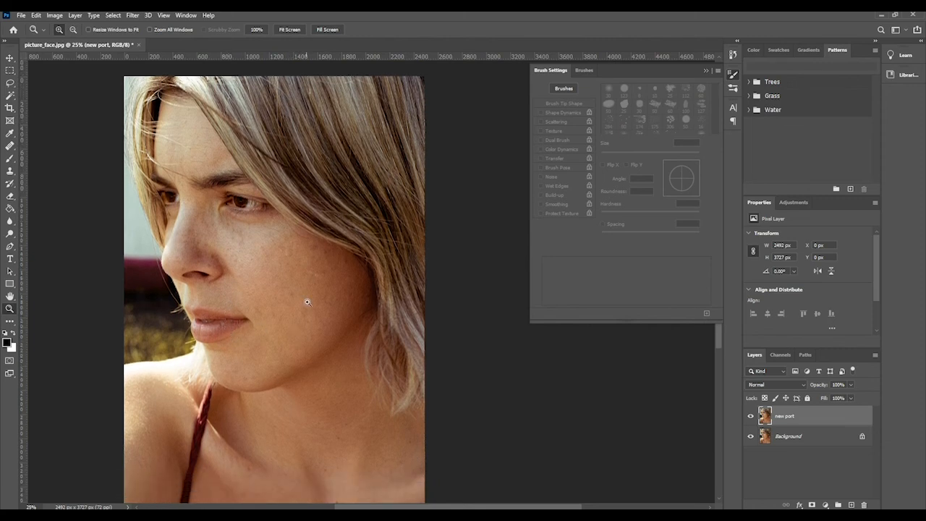
pyautogui.click(9, 146)
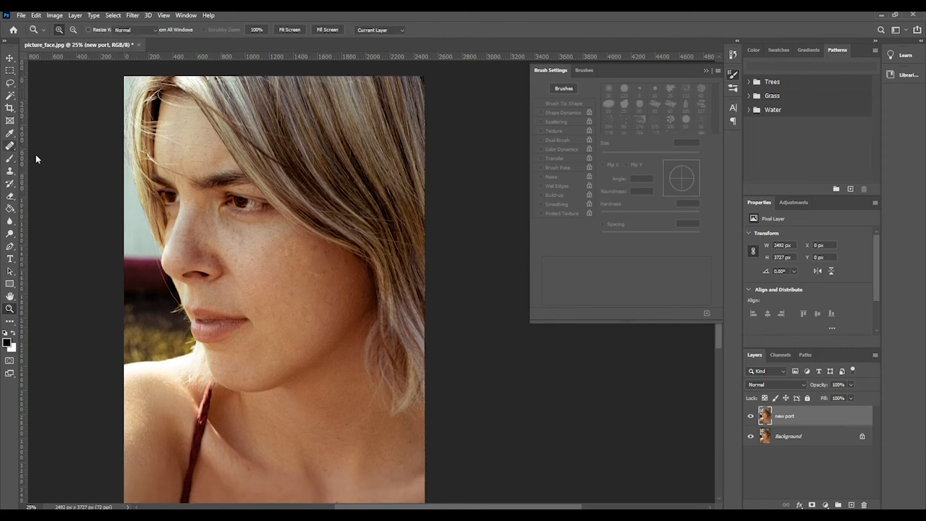
pyautogui.keyDown('alt'); pyautogui.click(320, 261); pyautogui.keyUp('alt')
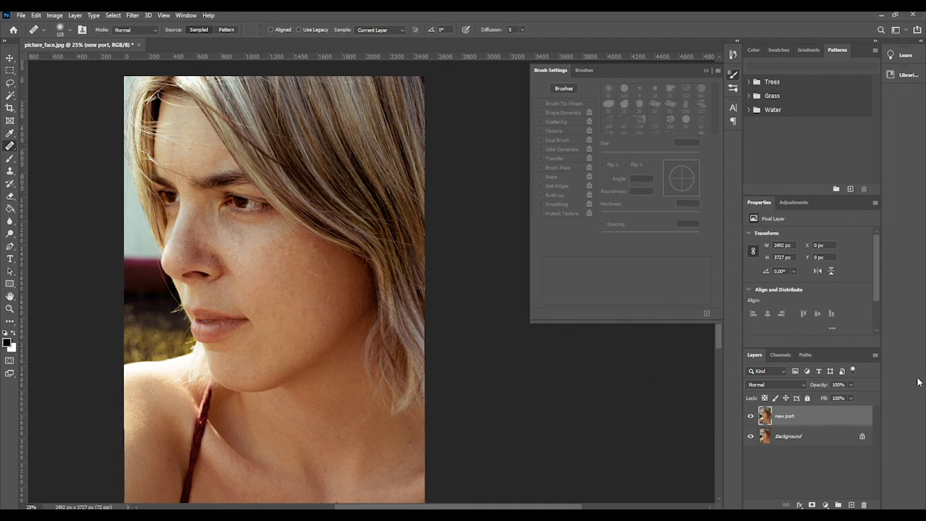
# Step: Toggle the visibility of the "new port" layer to compare the retouched face with the original
pyautogui.click(751, 416)
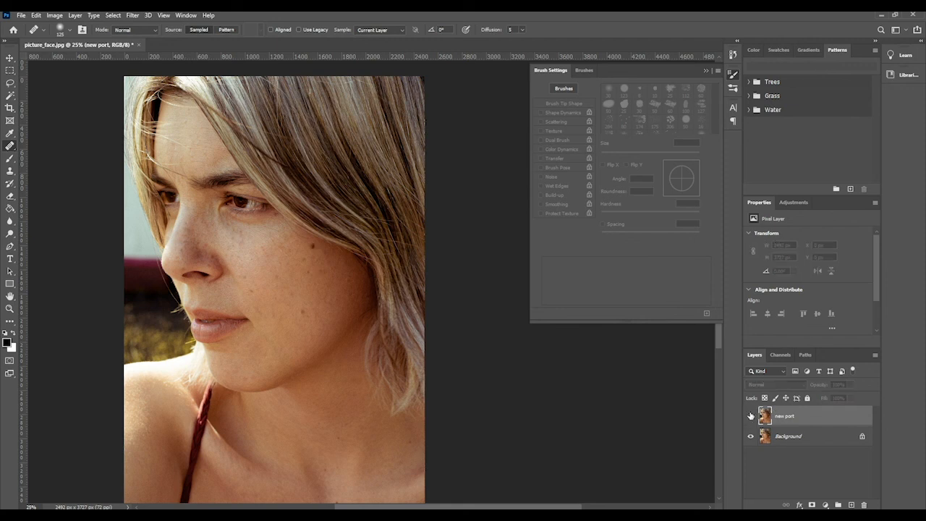
pyautogui.click(751, 416)
pyautogui.click(751, 416)
pyautogui.click(751, 416)
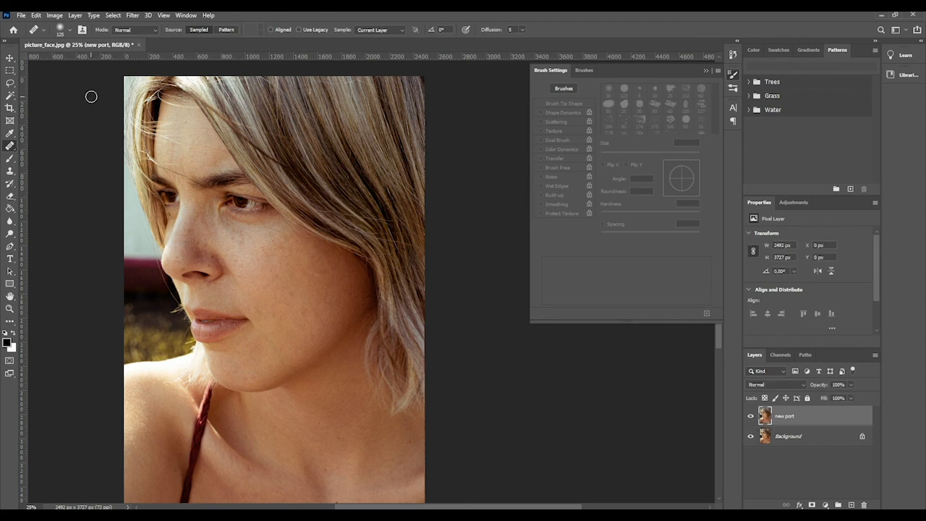
# Step: Bring up the variants of the healing tool
pyautogui.rightClick(12, 146)
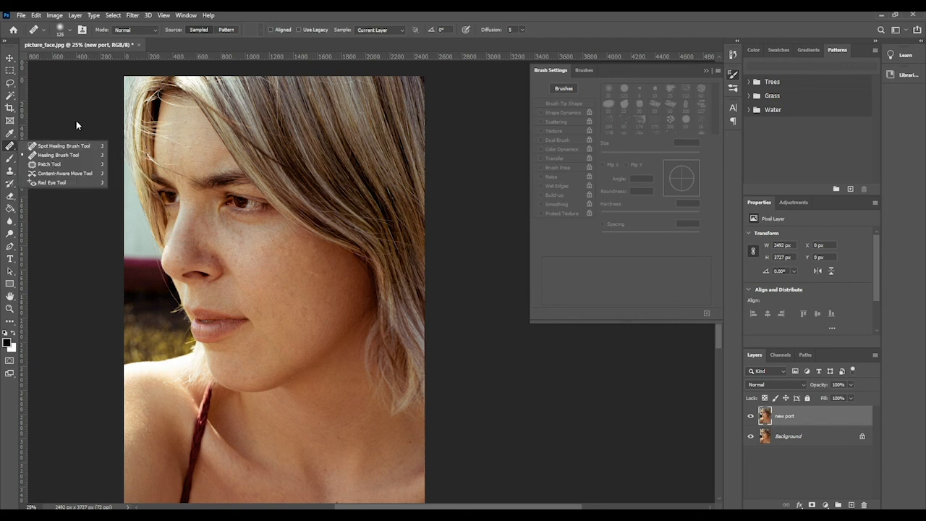